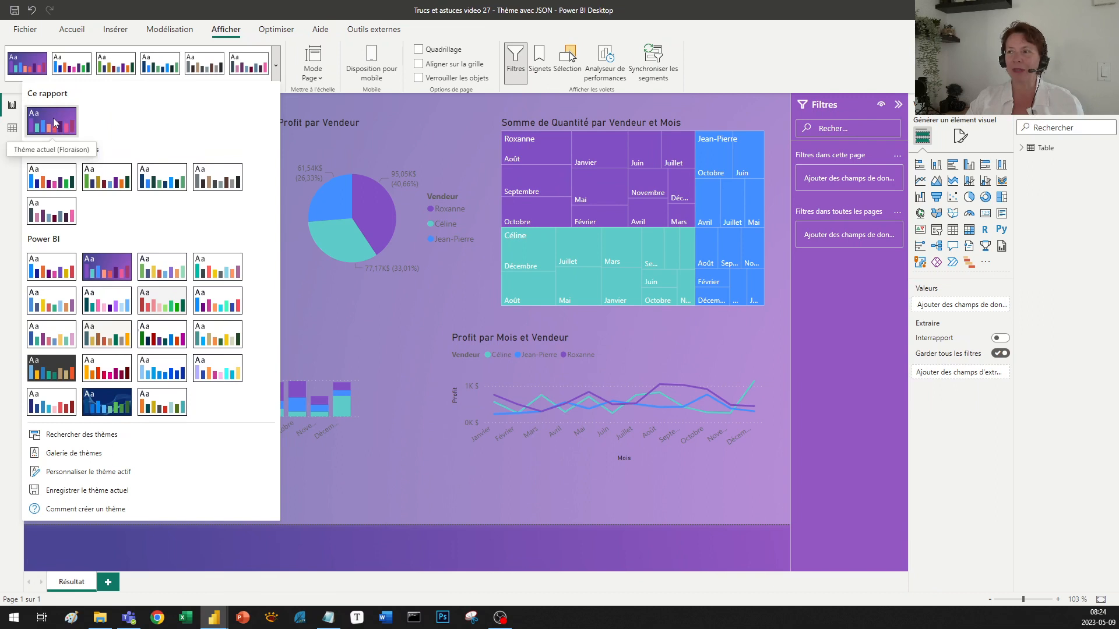
- Import the custom theme file Theme SuperK 27.json into the report and dismiss the confirmation
{"action": "left_click", "coordinate": [927, 459]}
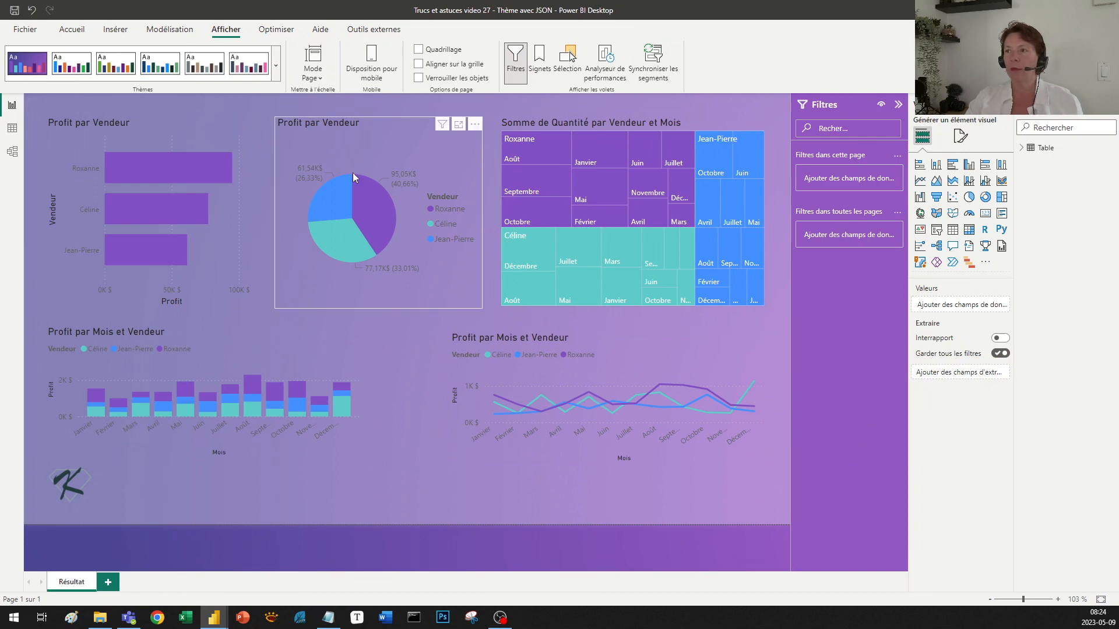
{"action": "left_click", "coordinate": [278, 69]}
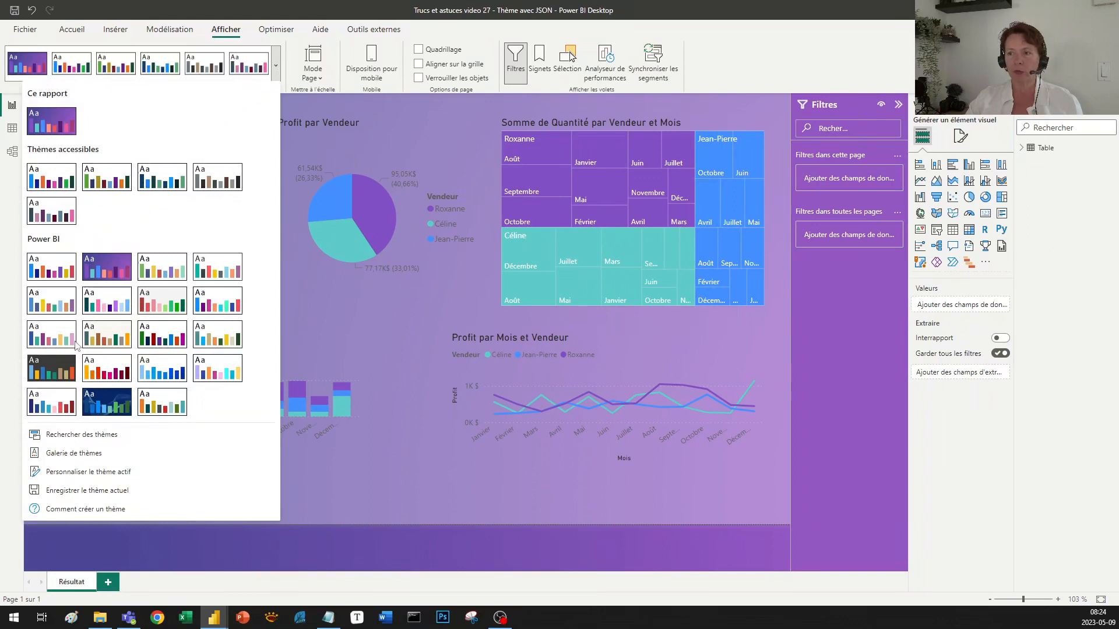
{"action": "left_click", "coordinate": [138, 436]}
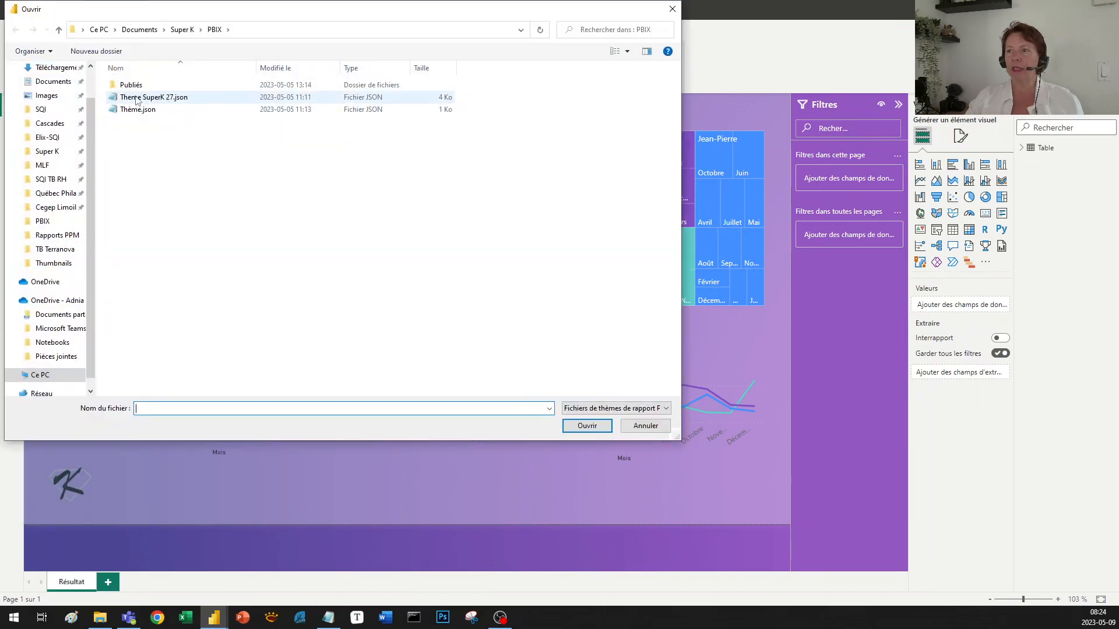
{"action": "double_click", "coordinate": [156, 97]}
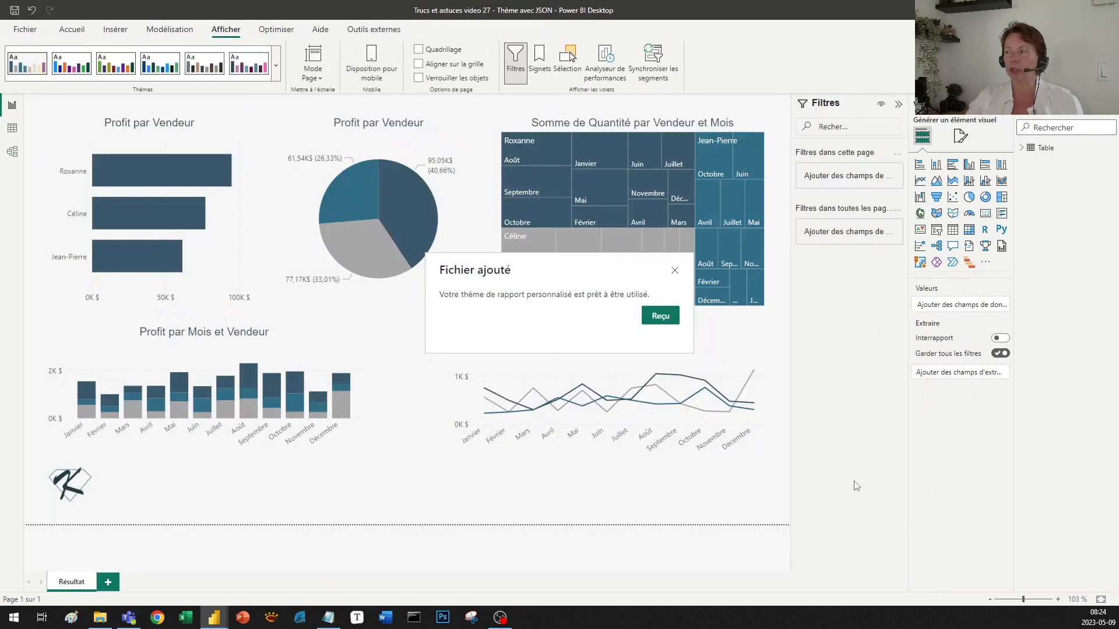
{"action": "left_click", "coordinate": [661, 317]}
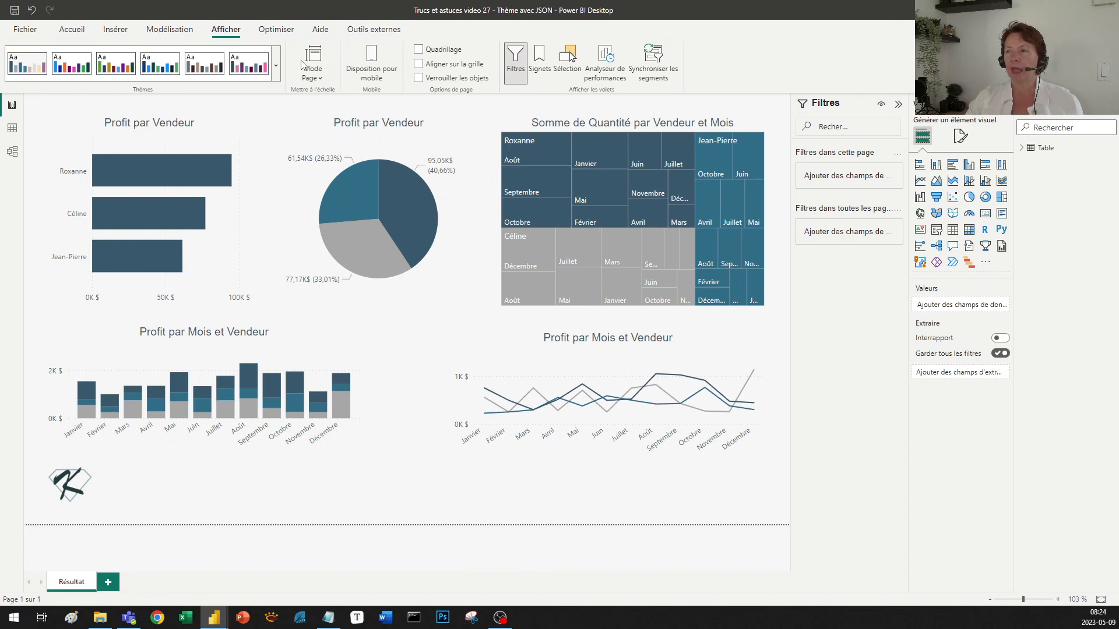
- Apply the first of the built-in accessible themes to the report
{"action": "left_click", "coordinate": [276, 76]}
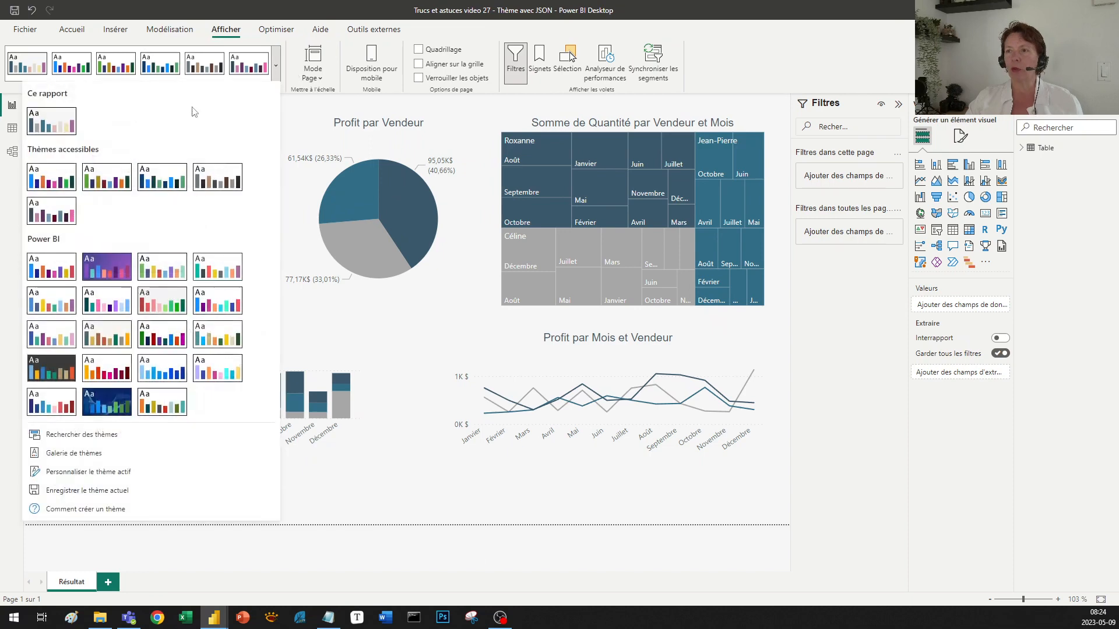
{"action": "left_click", "coordinate": [50, 179]}
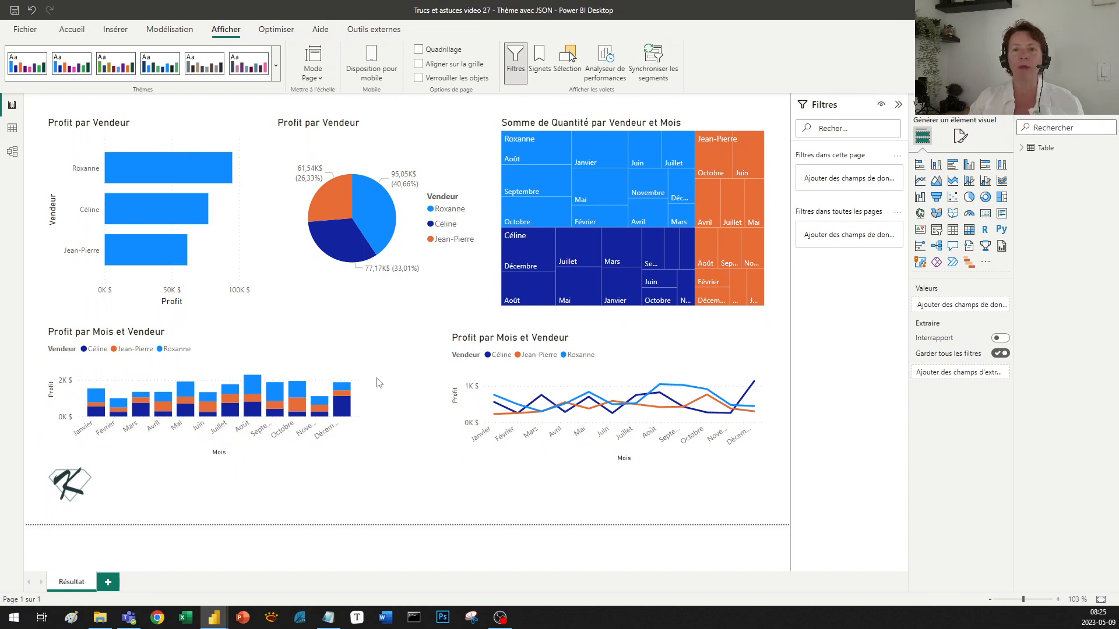
- Browse for the Theme SuperK 27.json file again and reapply it as the report's theme
{"action": "left_click", "coordinate": [275, 66]}
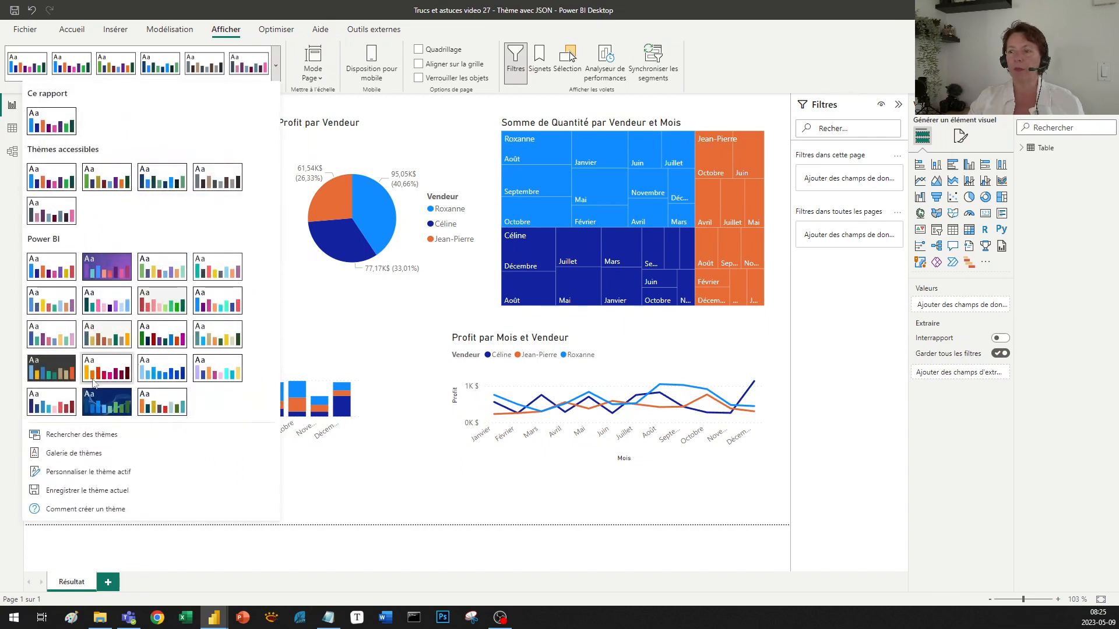
{"action": "left_click", "coordinate": [101, 445]}
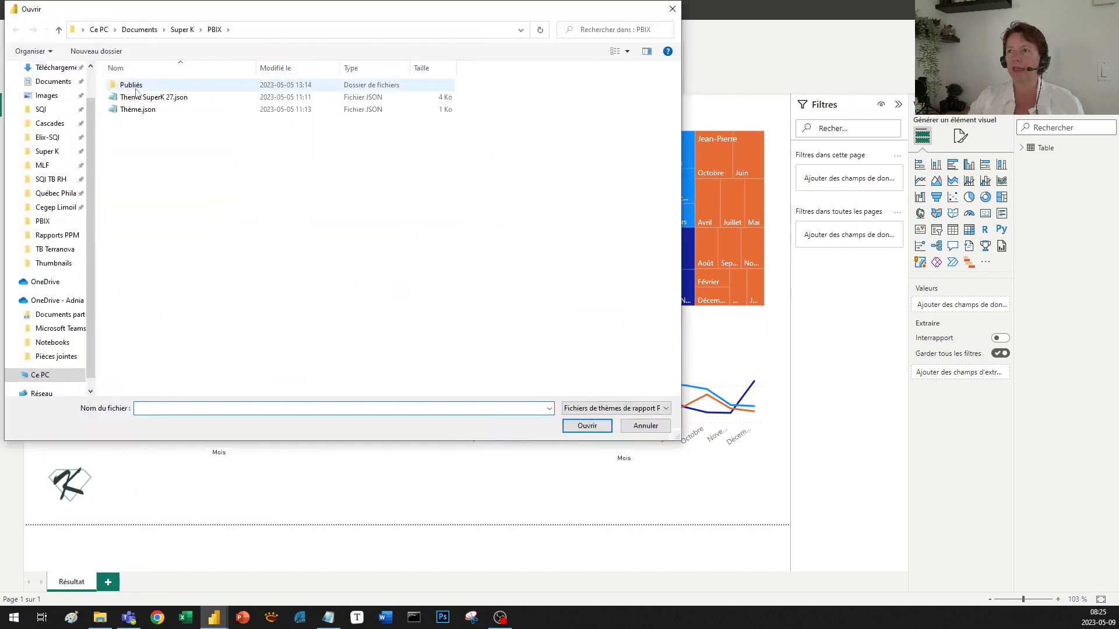
{"action": "double_click", "coordinate": [143, 96]}
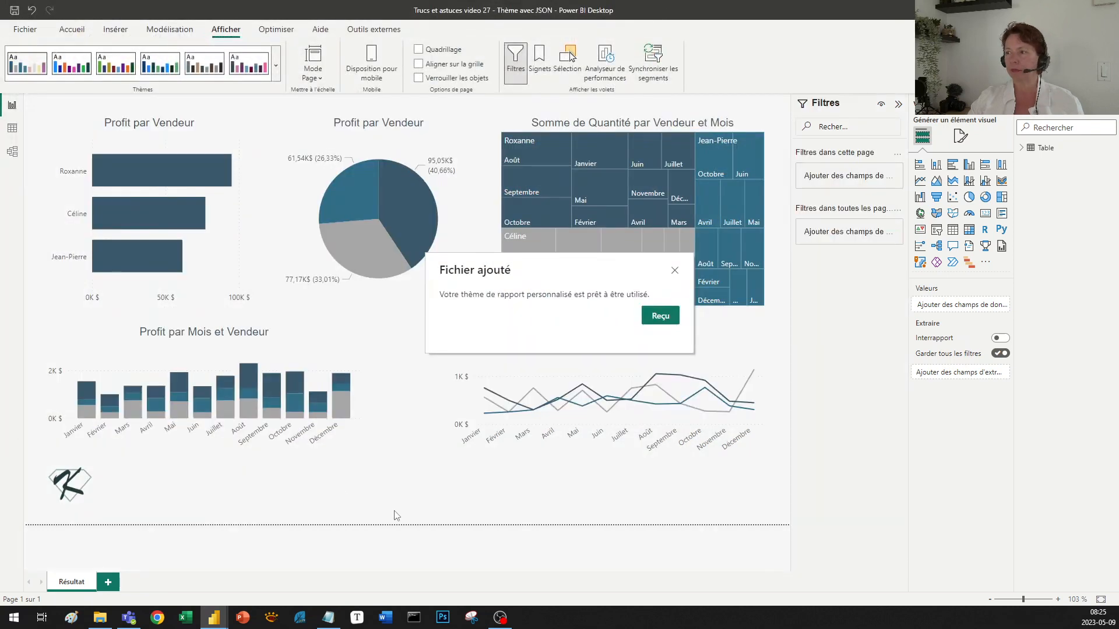
{"action": "left_click", "coordinate": [657, 324]}
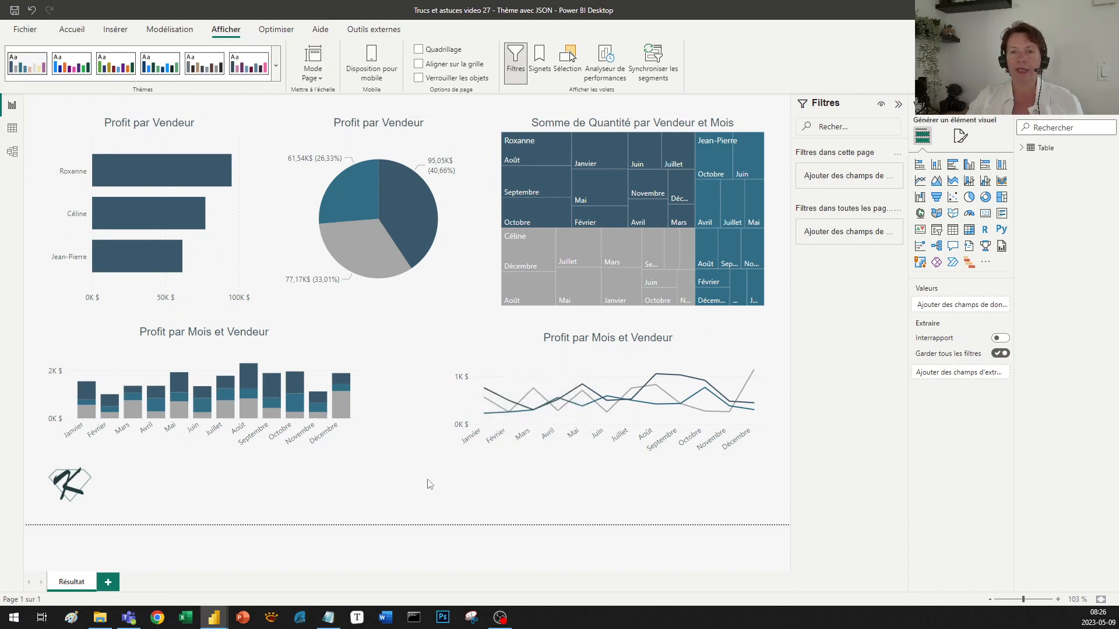
- Switch to Notepad and look through the whole Theme SuperK 27.json file, returning to its beginning
{"action": "left_click", "coordinate": [330, 621]}
{"action": "left_click", "coordinate": [325, 370]}
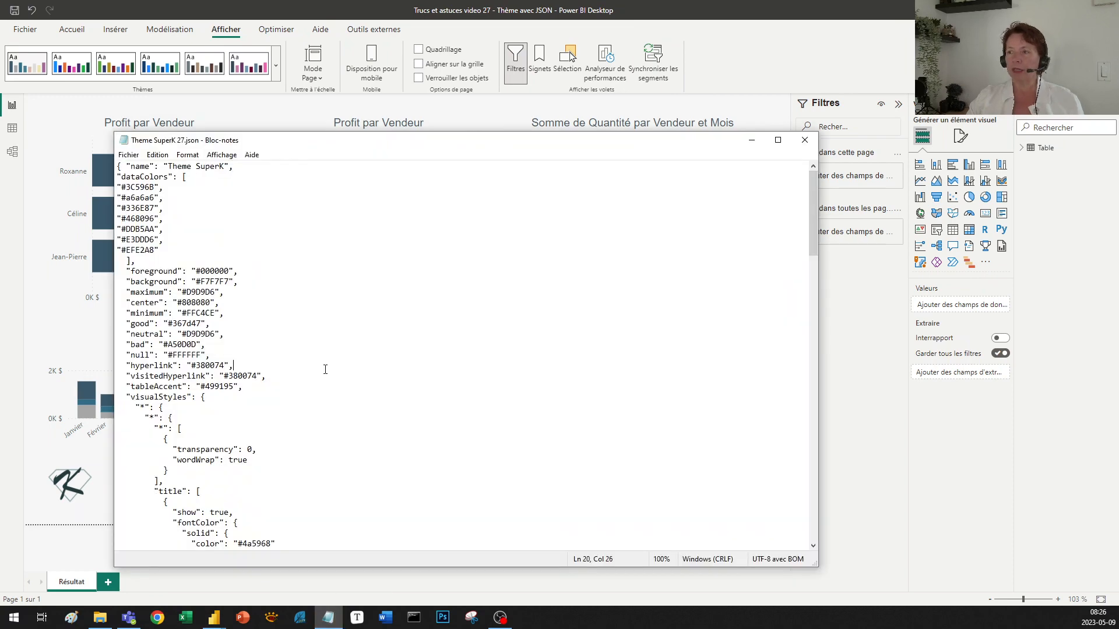
{"action": "scroll", "coordinate": [325, 369], "scroll_direction": "down", "scroll_amount": 10}
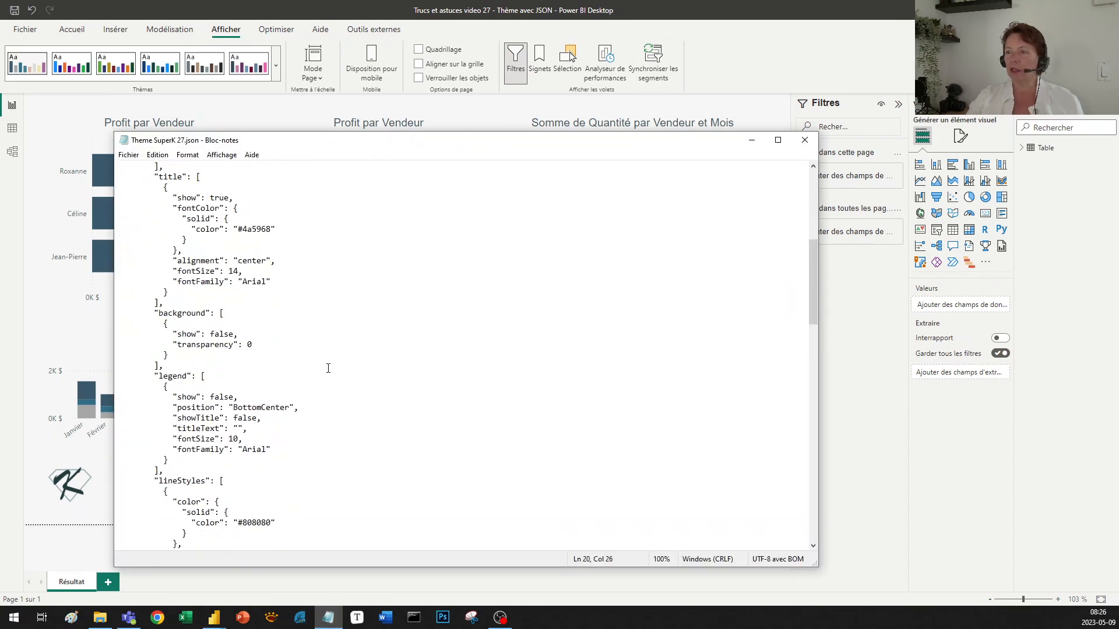
{"action": "scroll", "coordinate": [328, 369], "scroll_direction": "down", "scroll_amount": 15}
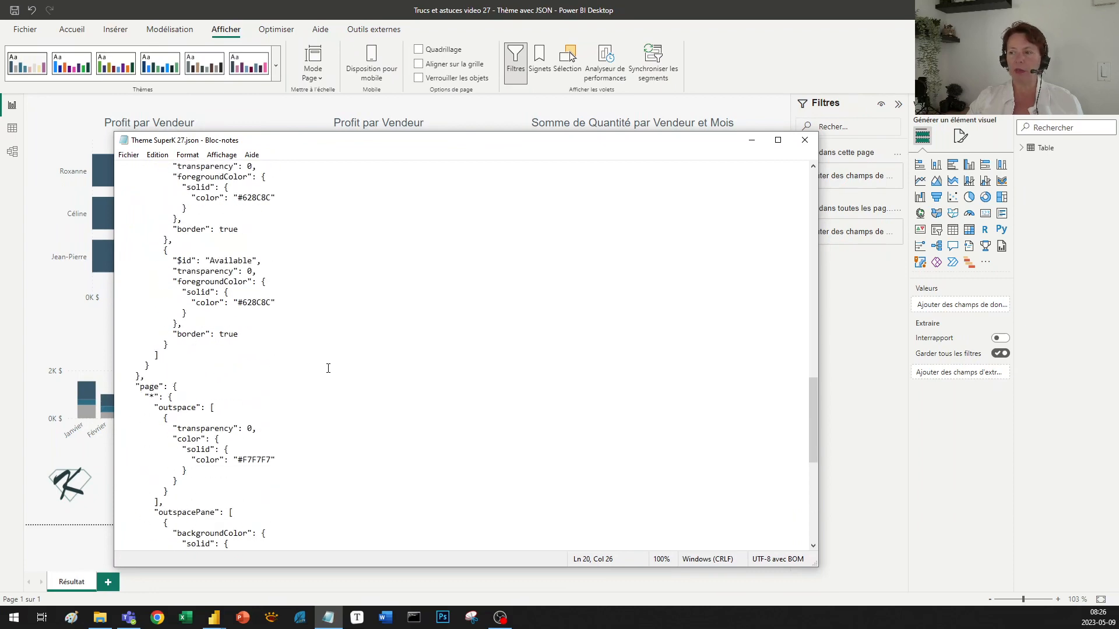
{"action": "scroll", "coordinate": [328, 369], "scroll_direction": "down", "scroll_amount": 10}
{"action": "scroll", "coordinate": [328, 368], "scroll_direction": "up", "scroll_amount": 17}
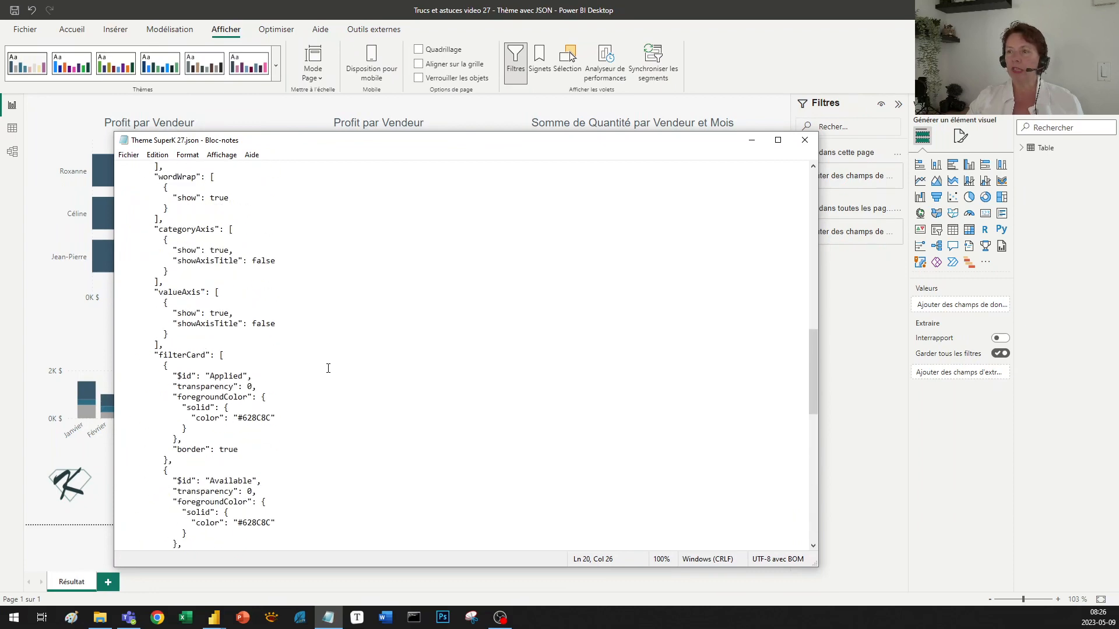
{"action": "scroll", "coordinate": [328, 368], "scroll_direction": "up", "scroll_amount": 16}
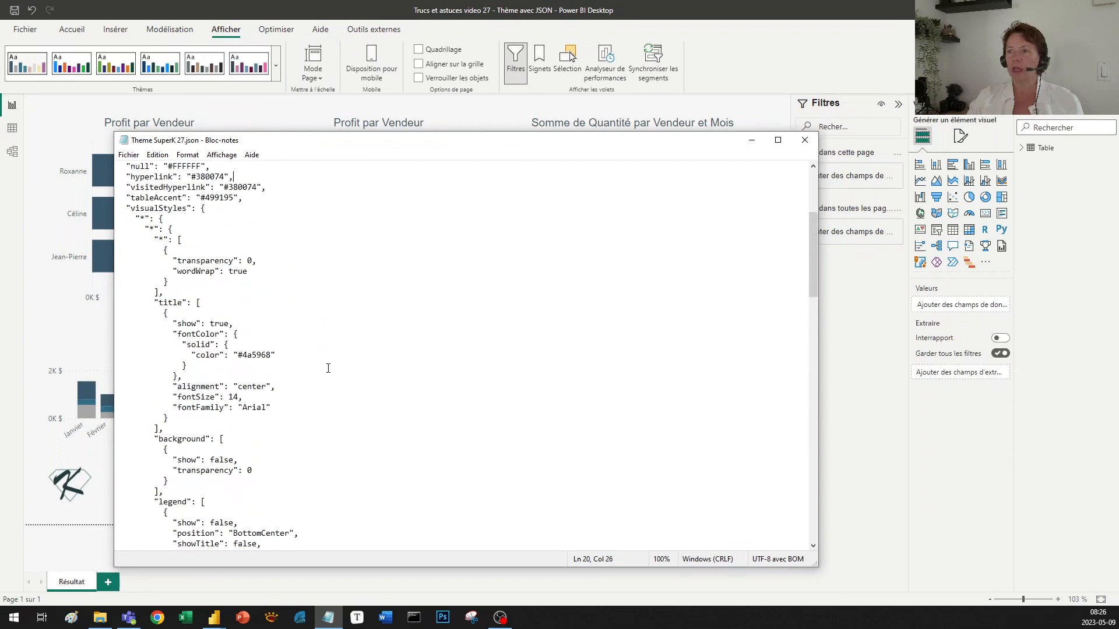
{"action": "scroll", "coordinate": [328, 369], "scroll_direction": "up", "scroll_amount": 3}
{"action": "scroll", "coordinate": [270, 276], "scroll_direction": "up", "scroll_amount": 3}
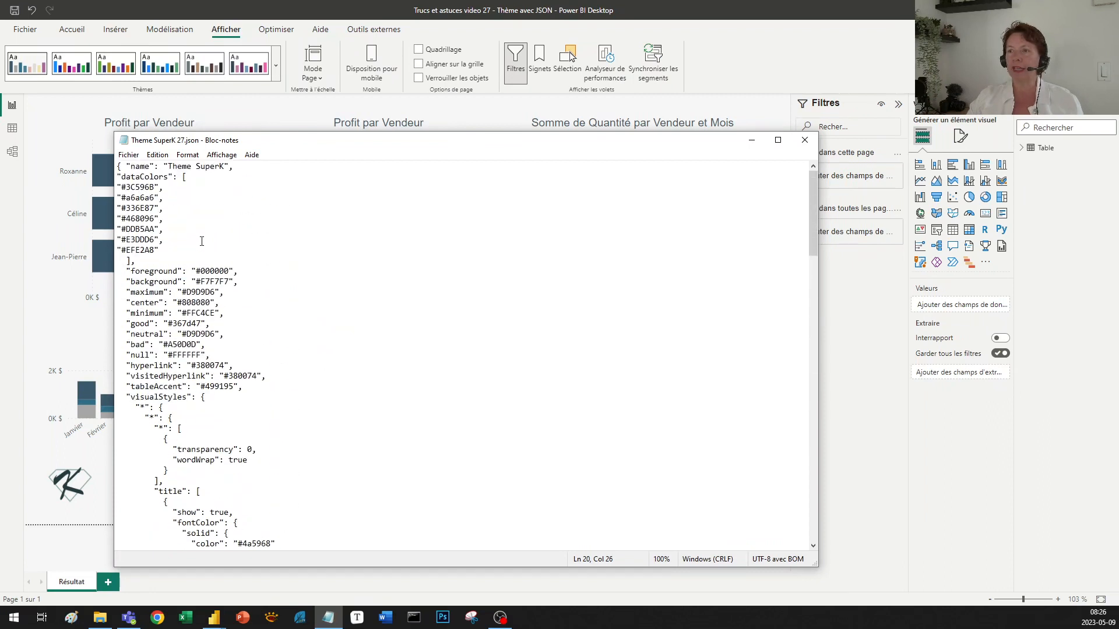
- Review the theme's dataColors codes and the alignment and color lines of its title section by highlighting them
{"action": "left_click_drag", "start_coordinate": [172, 250], "coordinate": [107, 190]}
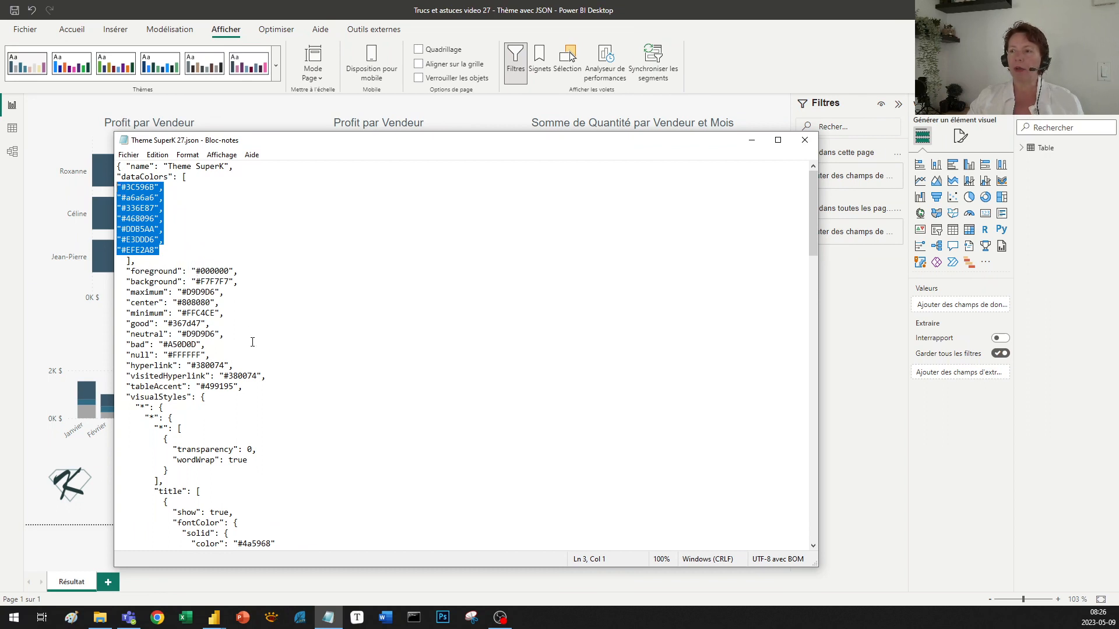
{"action": "left_click", "coordinate": [278, 345]}
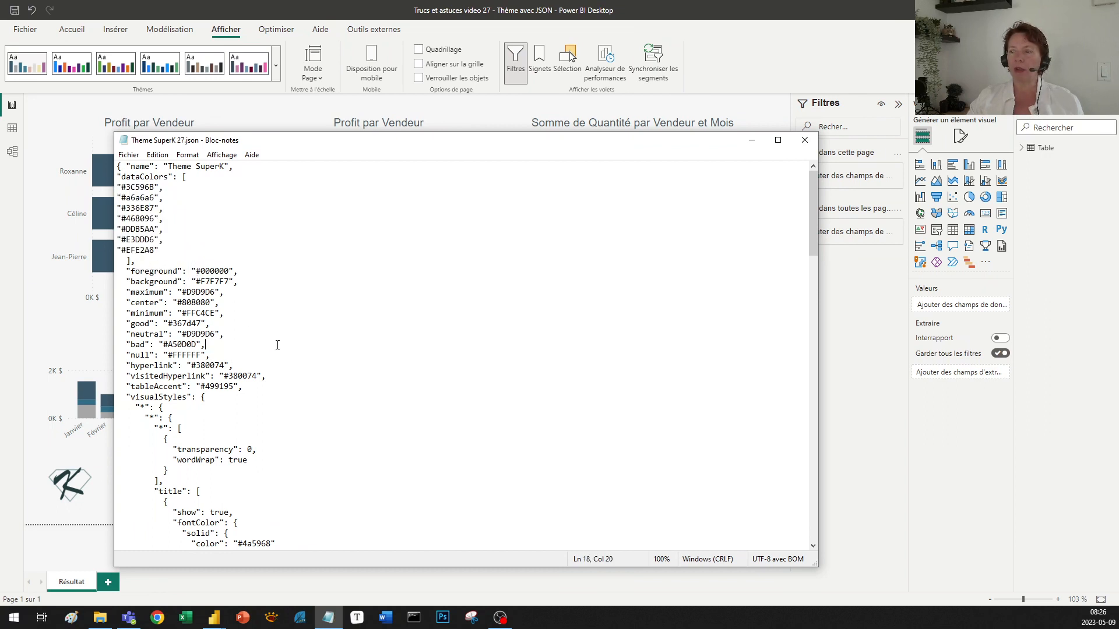
{"action": "left_click", "coordinate": [291, 376]}
{"action": "scroll", "coordinate": [349, 406], "scroll_direction": "down", "scroll_amount": 6}
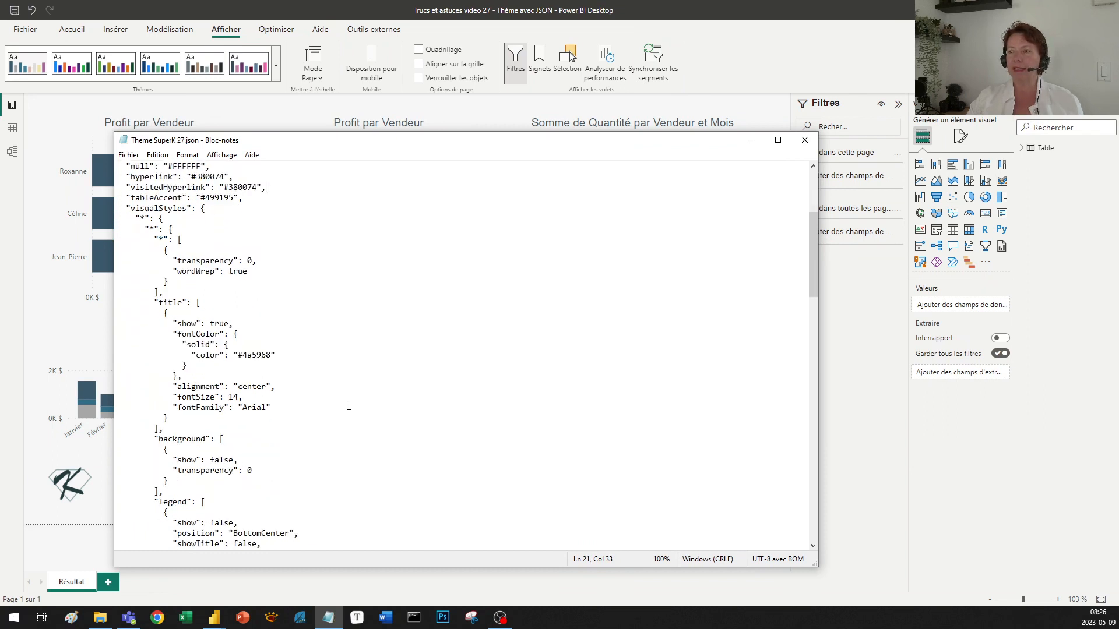
{"action": "left_click_drag", "start_coordinate": [271, 387], "coordinate": [168, 387]}
{"action": "left_click_drag", "start_coordinate": [275, 355], "coordinate": [190, 355]}
- Highlight the show setting in the legend section of the theme file to examine it
{"action": "scroll", "coordinate": [337, 430], "scroll_direction": "down", "scroll_amount": 2}
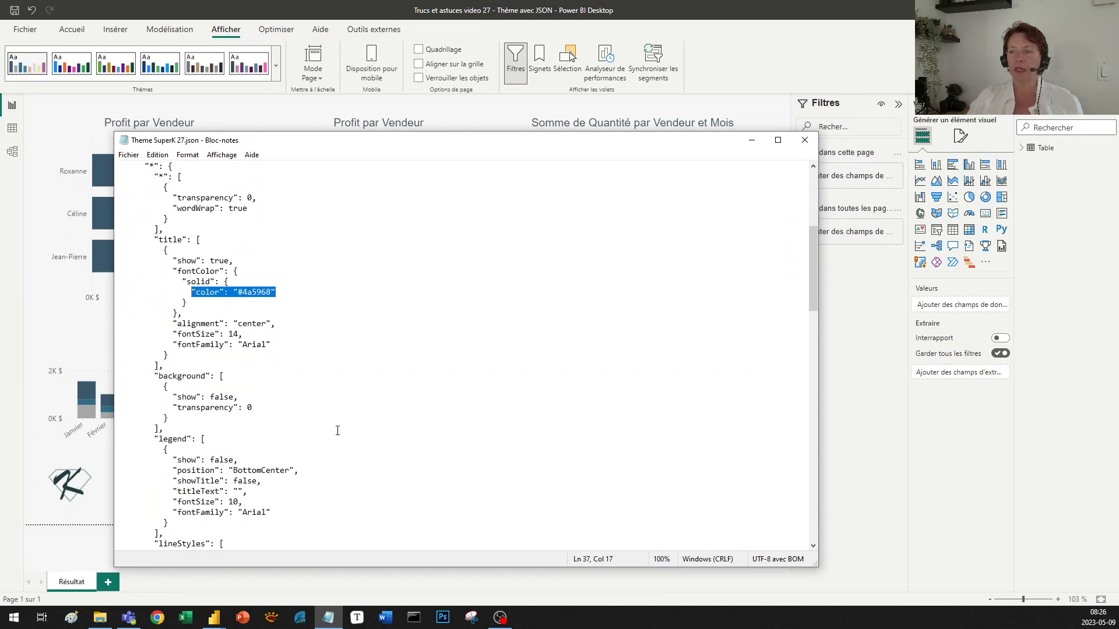
{"action": "scroll", "coordinate": [337, 430], "scroll_direction": "down", "scroll_amount": 3}
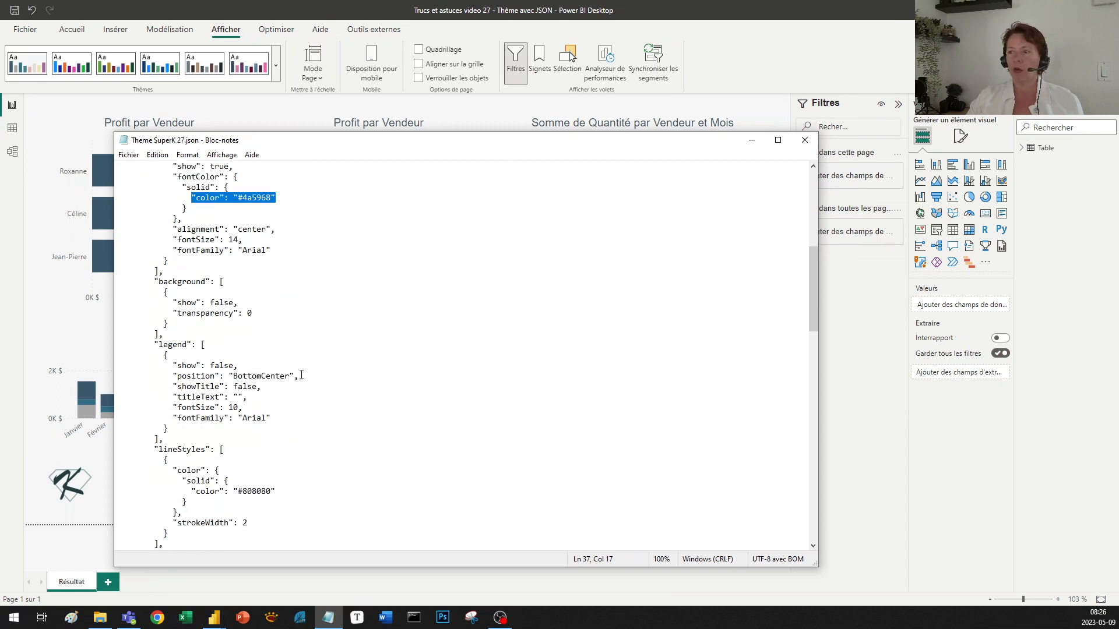
{"action": "left_click_drag", "start_coordinate": [173, 366], "coordinate": [262, 366]}
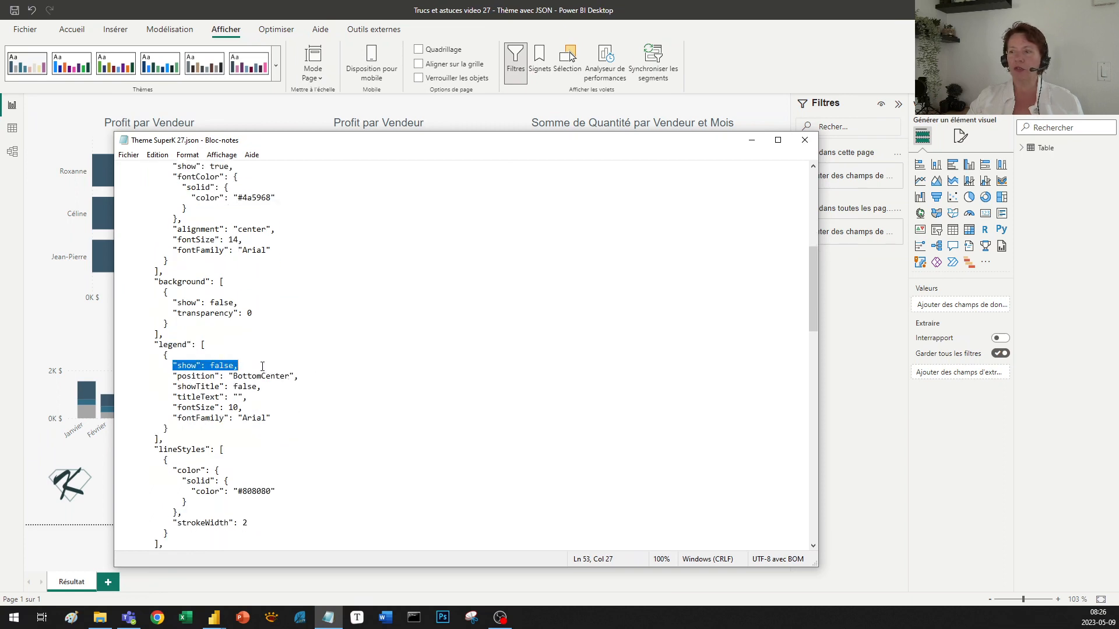
{"action": "left_click", "coordinate": [300, 406]}
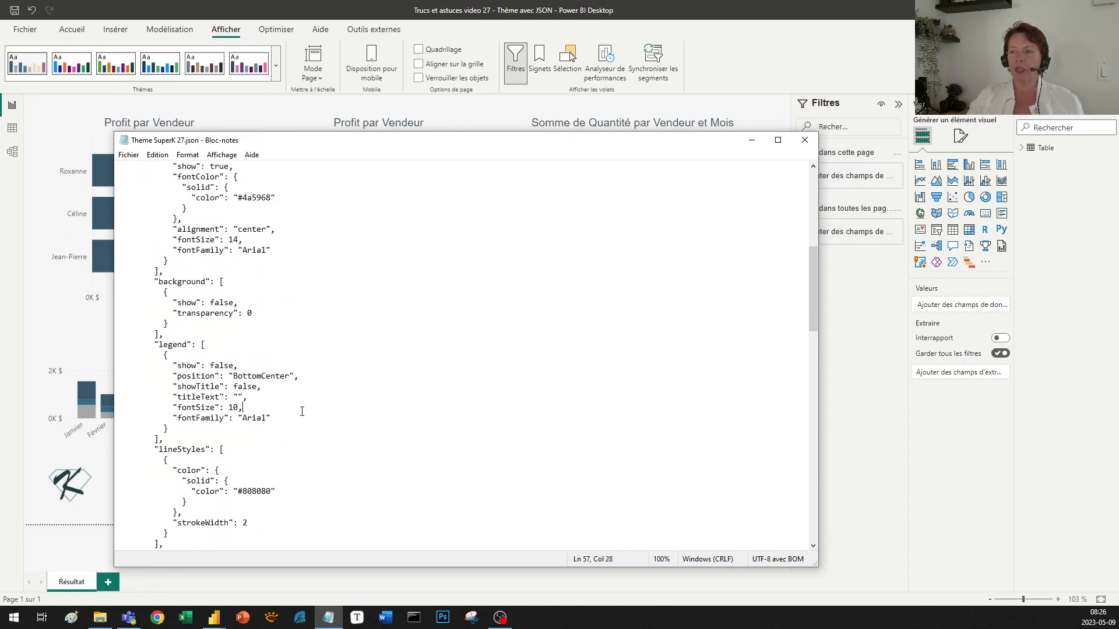
- Examine the lineStyles color and the categoryAxis, valueAxis and filterCard sections of the theme file
{"action": "scroll", "coordinate": [299, 407], "scroll_direction": "down", "scroll_amount": 1}
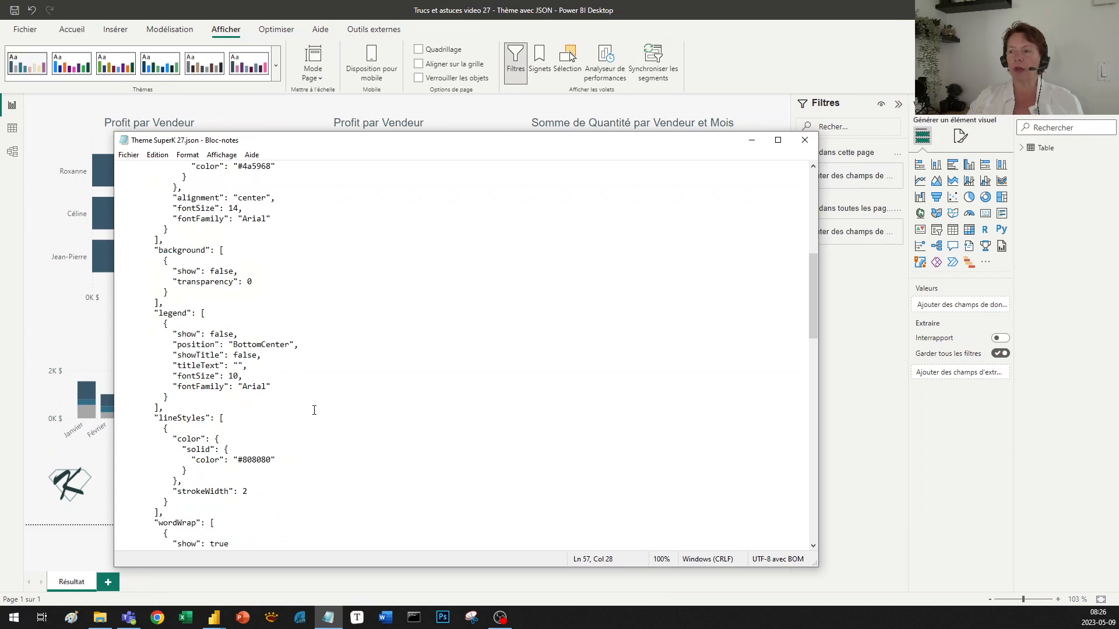
{"action": "scroll", "coordinate": [314, 411], "scroll_direction": "down", "scroll_amount": 3}
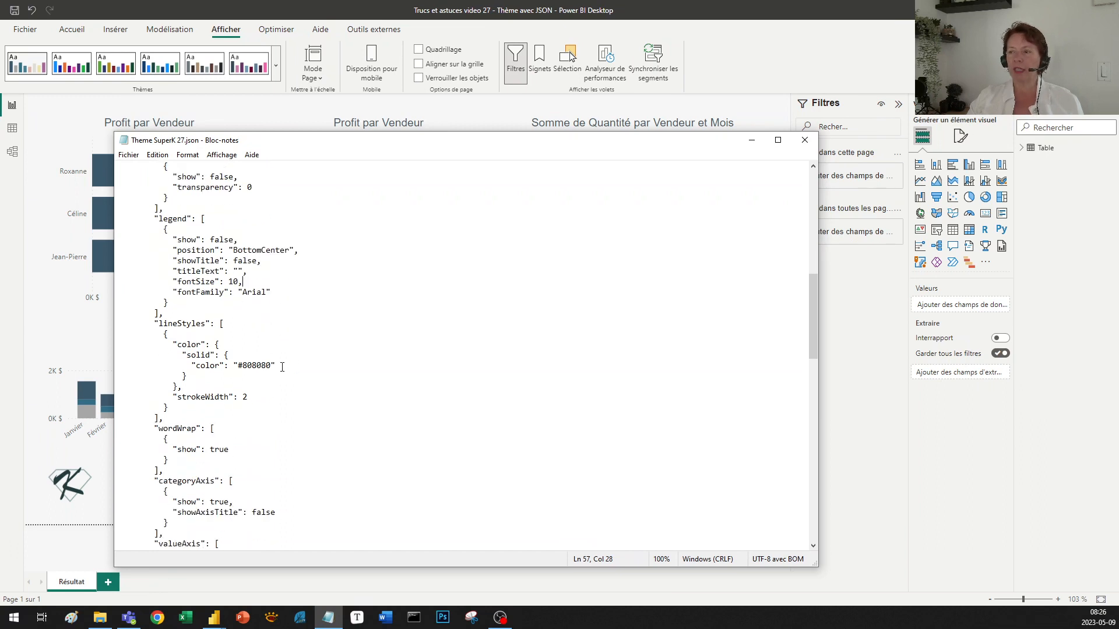
{"action": "left_click_drag", "start_coordinate": [277, 365], "coordinate": [227, 366]}
{"action": "left_click", "coordinate": [317, 405]}
{"action": "scroll", "coordinate": [317, 406], "scroll_direction": "down", "scroll_amount": 3}
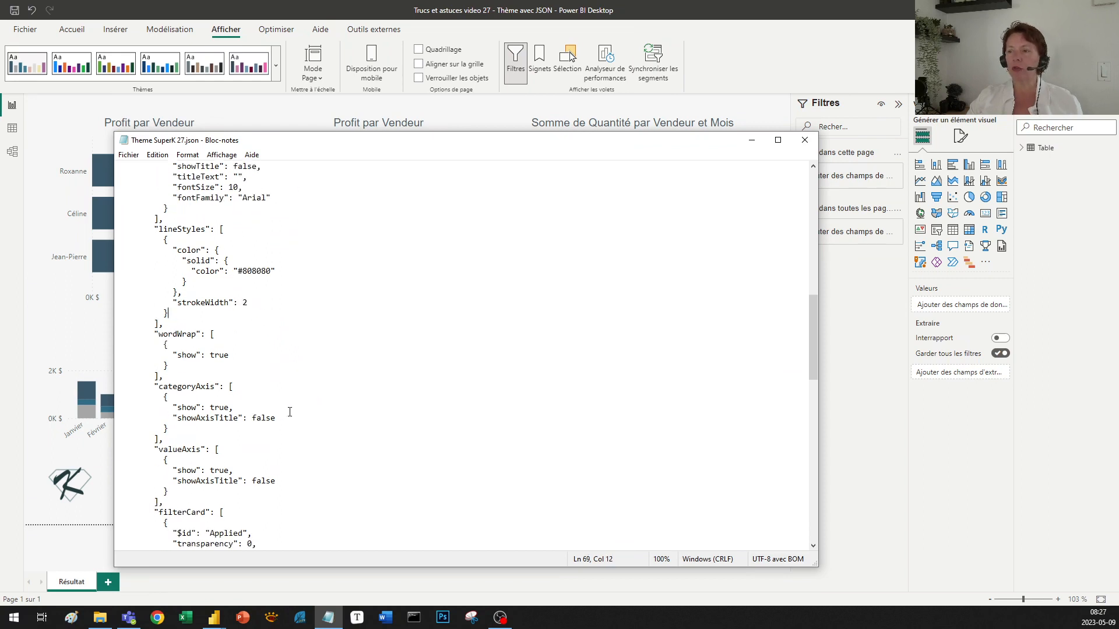
{"action": "scroll", "coordinate": [291, 414], "scroll_direction": "down", "scroll_amount": 5}
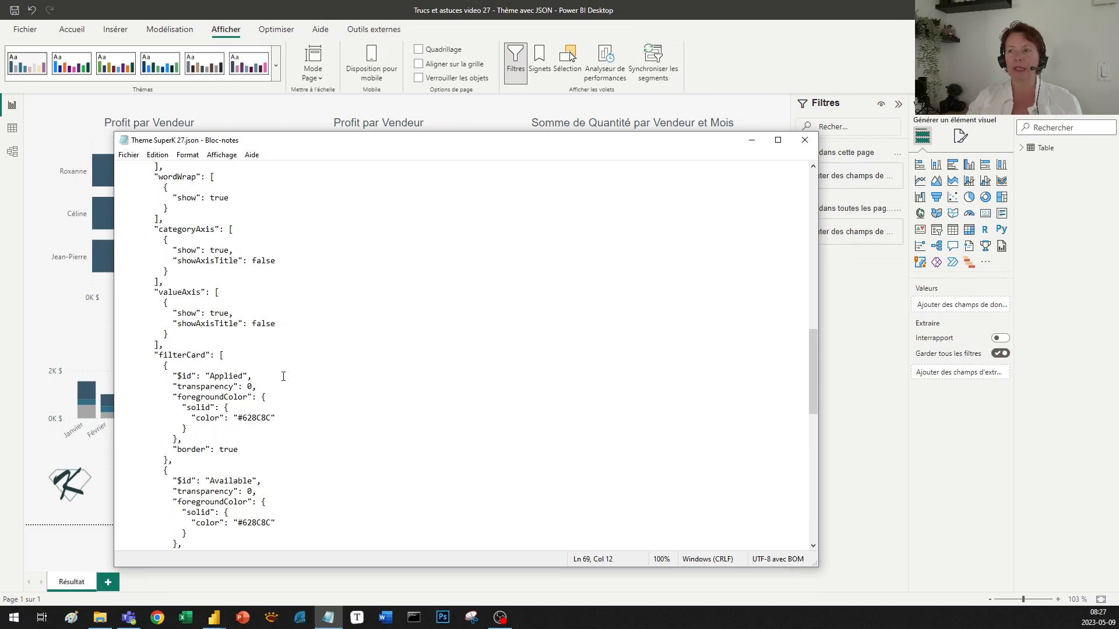
{"action": "left_click", "coordinate": [307, 321]}
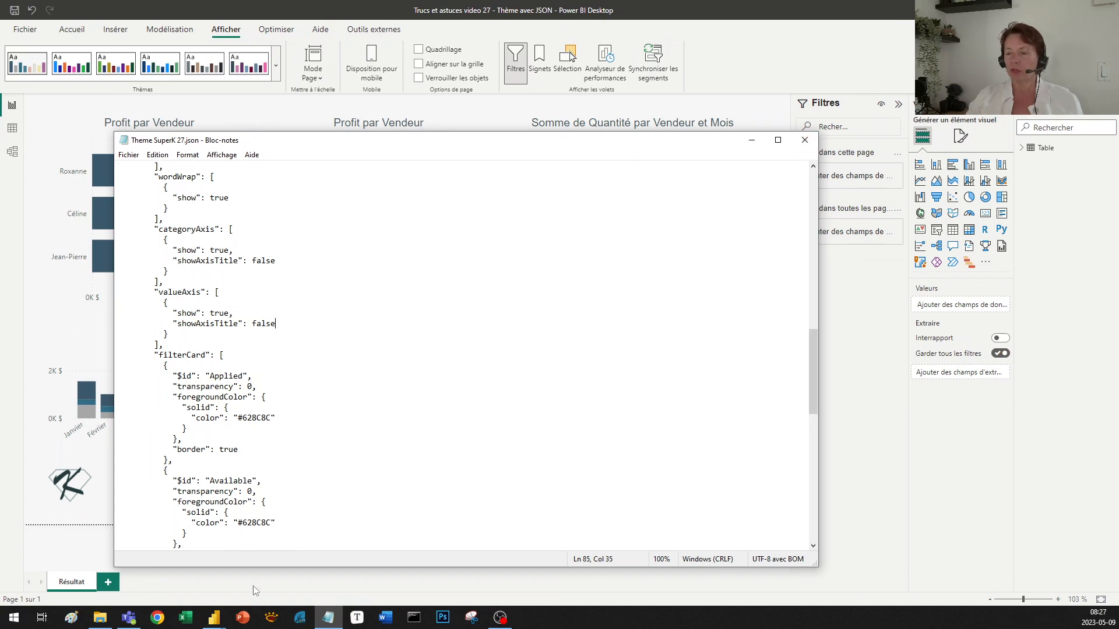
- Switch to the Sales and Marketing Sample PBIX report in Power BI Desktop and open its Market Share page
{"action": "left_click", "coordinate": [214, 617]}
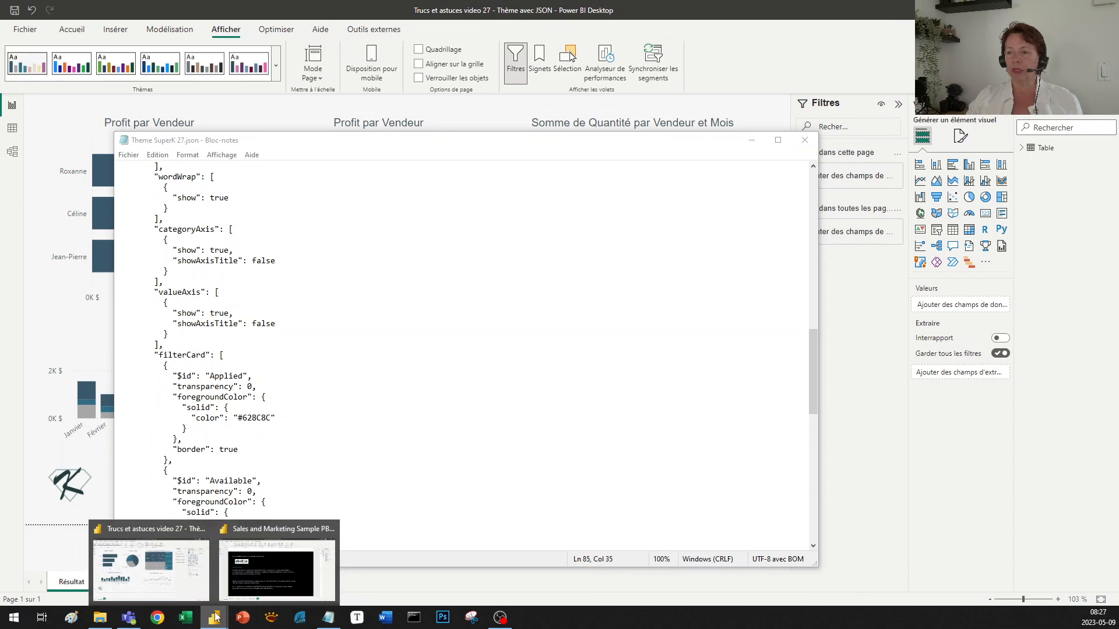
{"action": "left_click", "coordinate": [254, 565]}
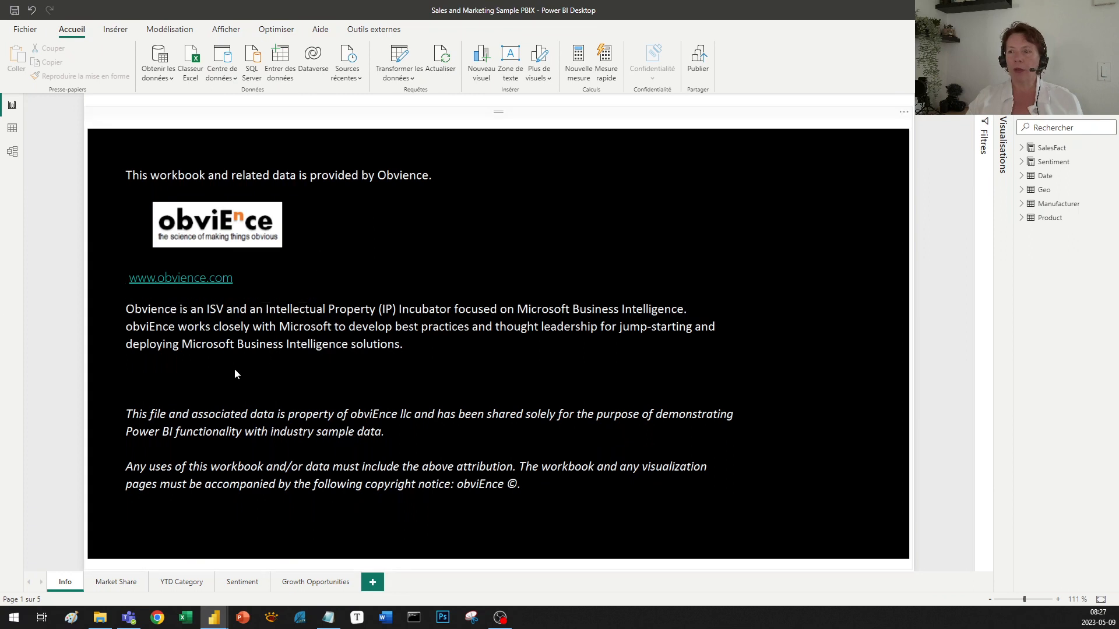
{"action": "left_click", "coordinate": [112, 583]}
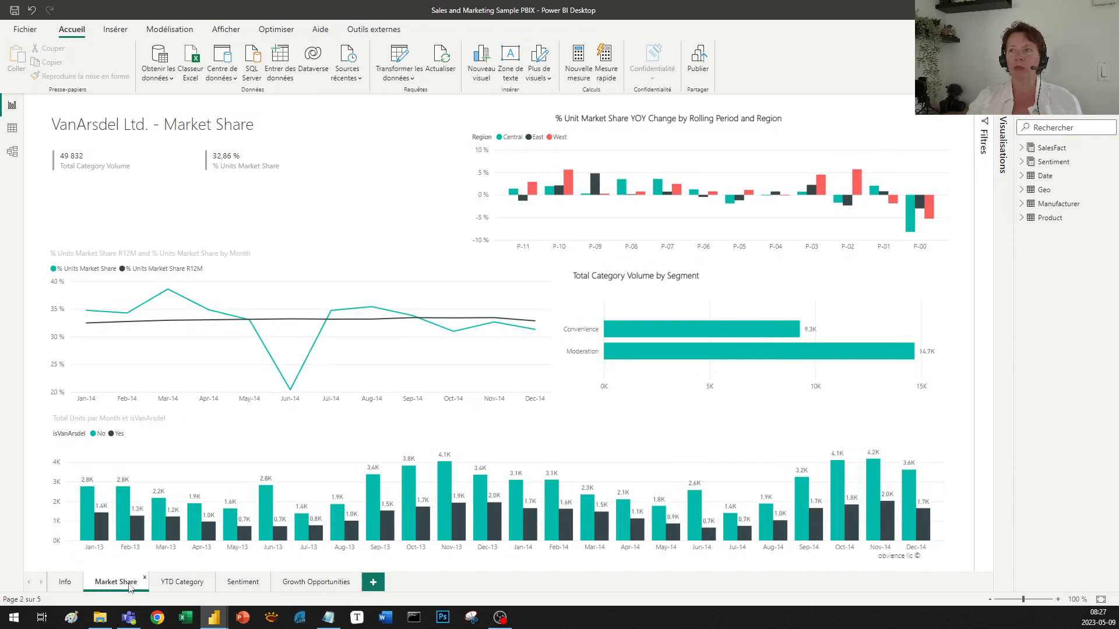
- Import the custom theme file Theme SuperK 27.json into the report and dismiss the notice about the added file
{"action": "left_click", "coordinate": [239, 30]}
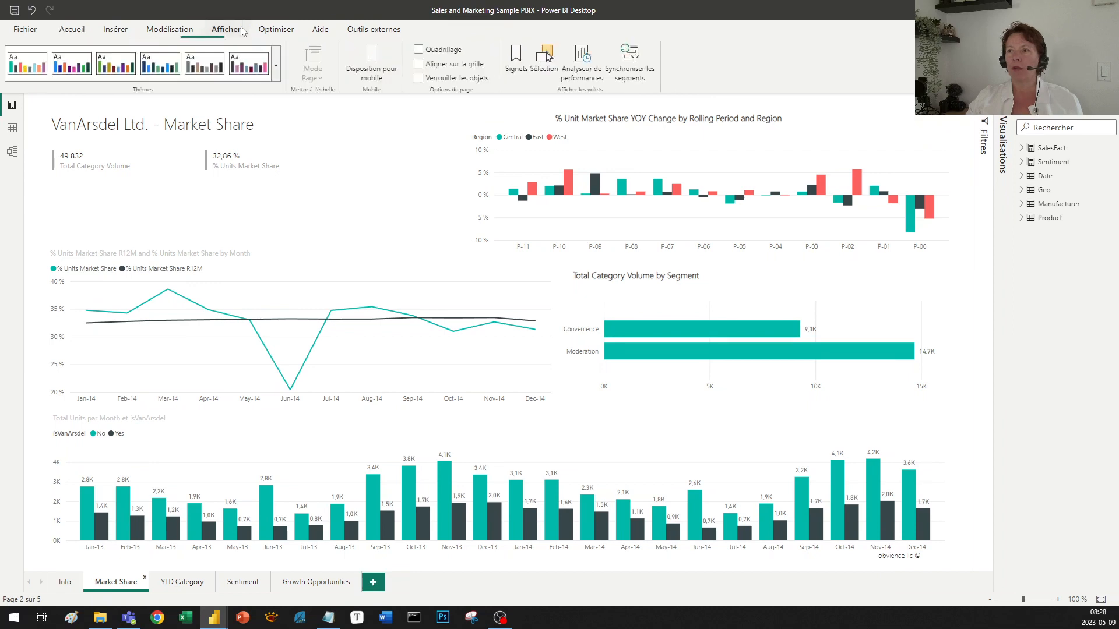
{"action": "left_click", "coordinate": [276, 65]}
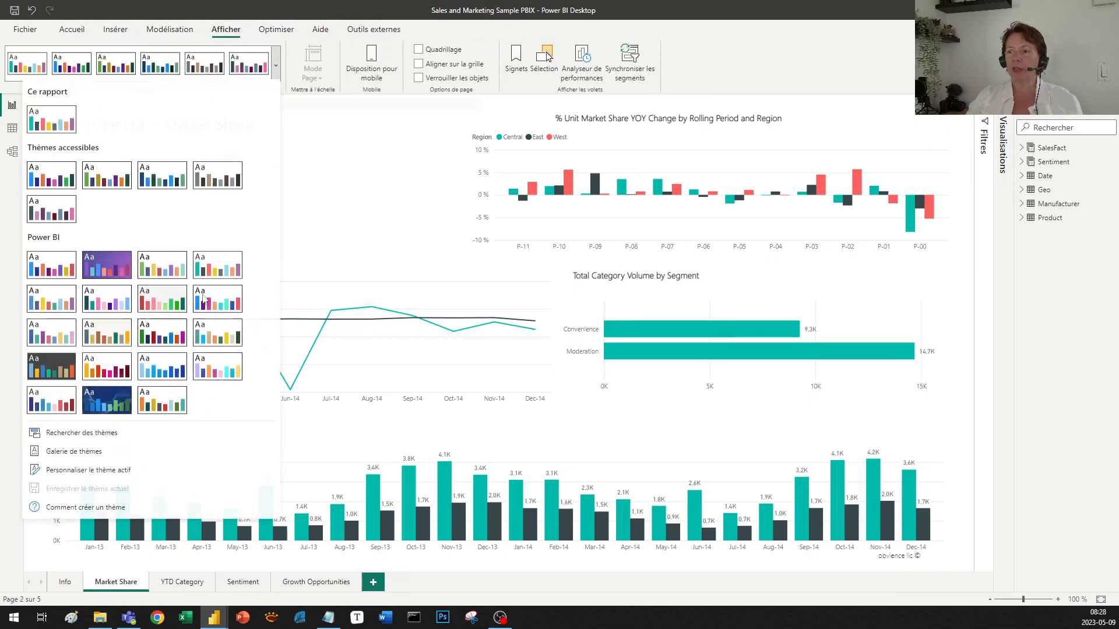
{"action": "left_click", "coordinate": [95, 437]}
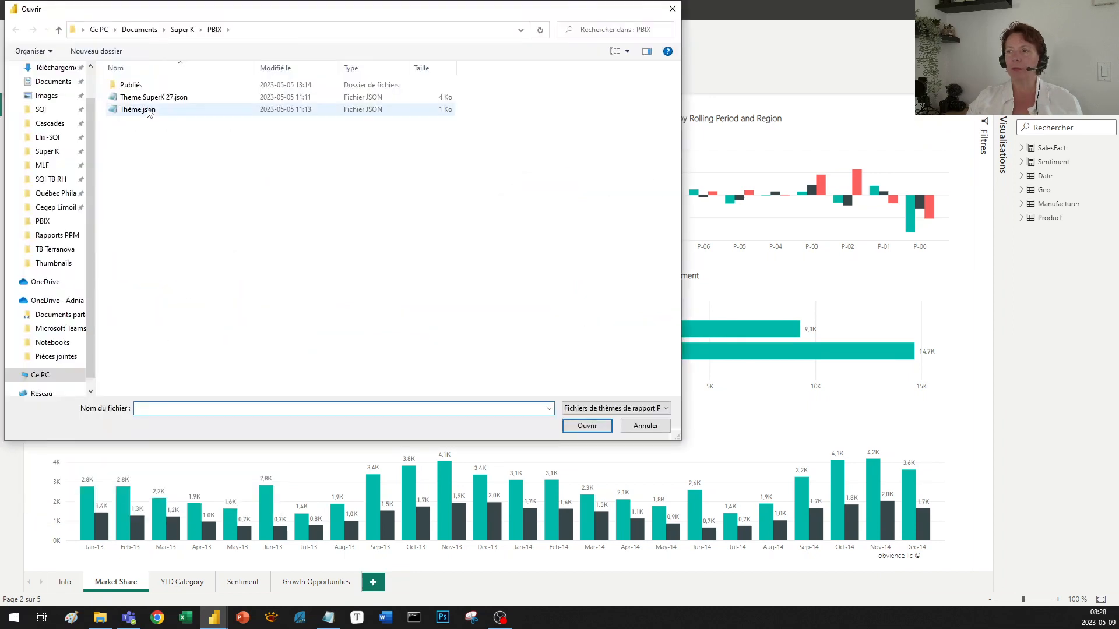
{"action": "double_click", "coordinate": [153, 97]}
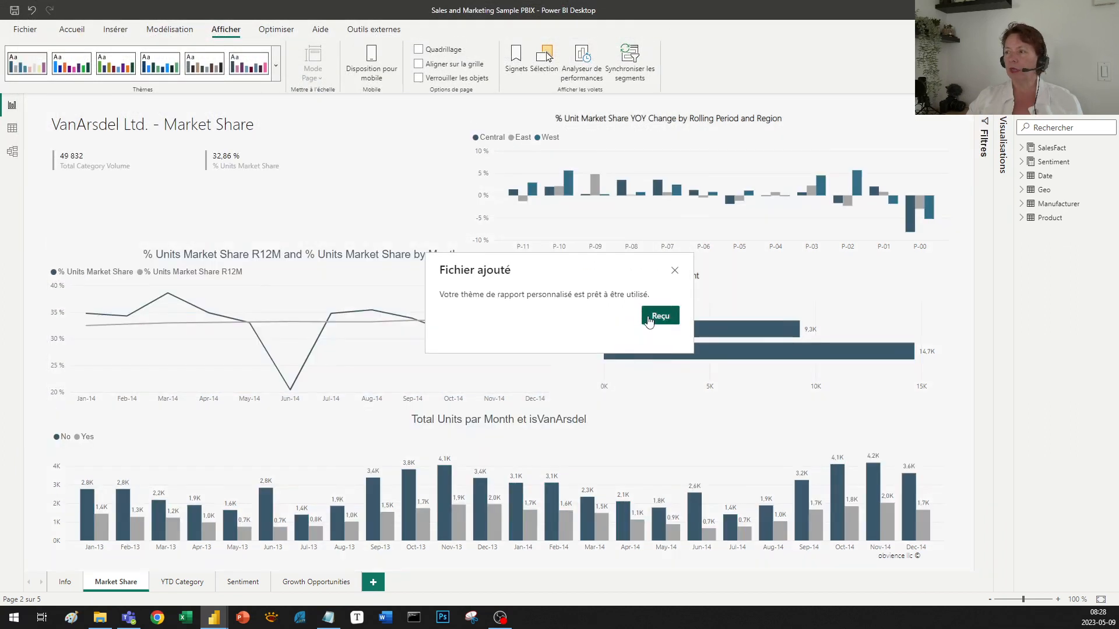
{"action": "left_click", "coordinate": [662, 315]}
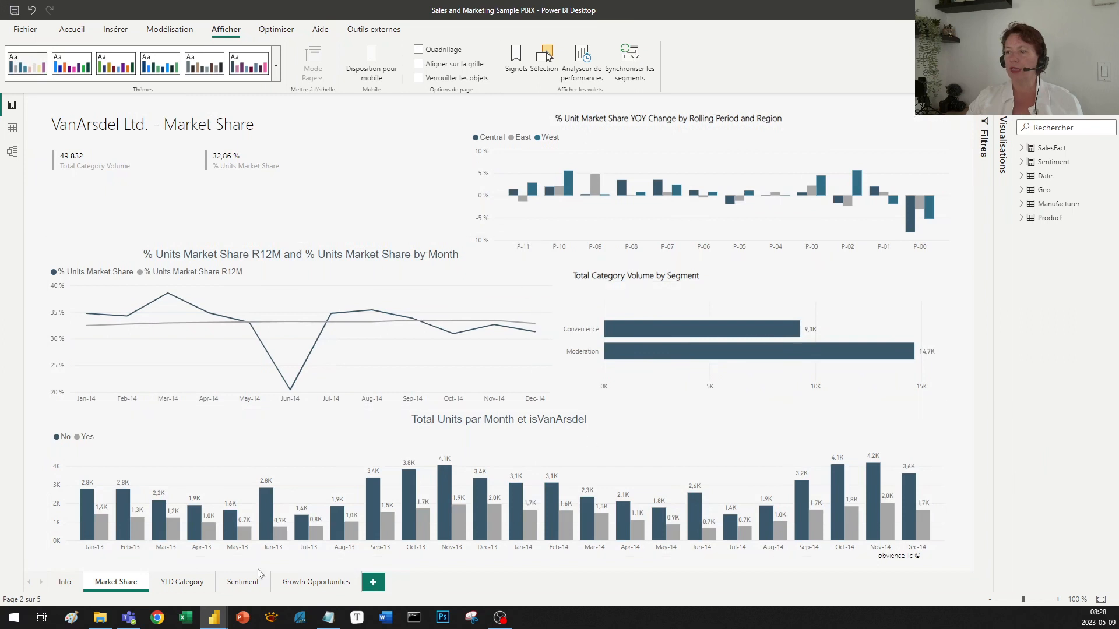
- Review the applied theme on the YTD Category, Sentiment and Growth Opportunities pages
{"action": "left_click", "coordinate": [177, 584]}
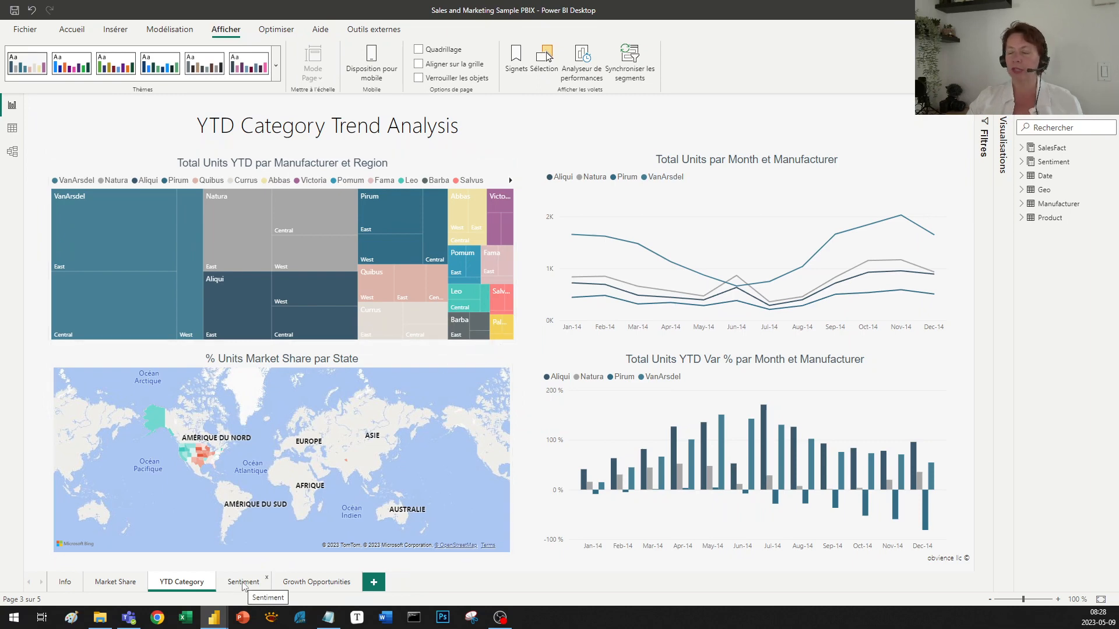
{"action": "left_click", "coordinate": [243, 584]}
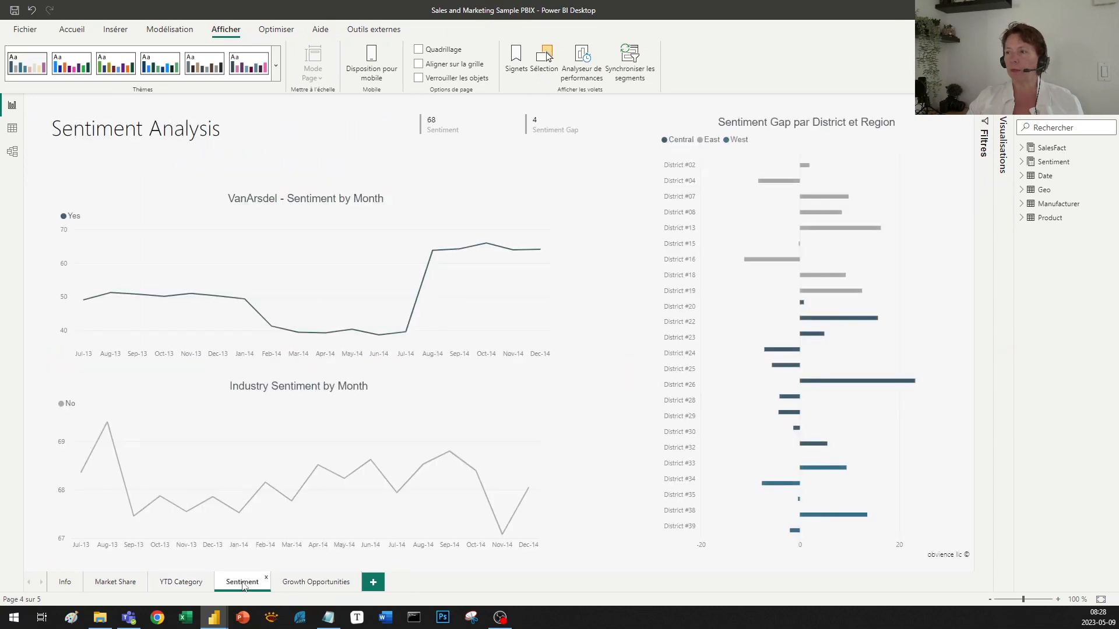
{"action": "left_click", "coordinate": [312, 580]}
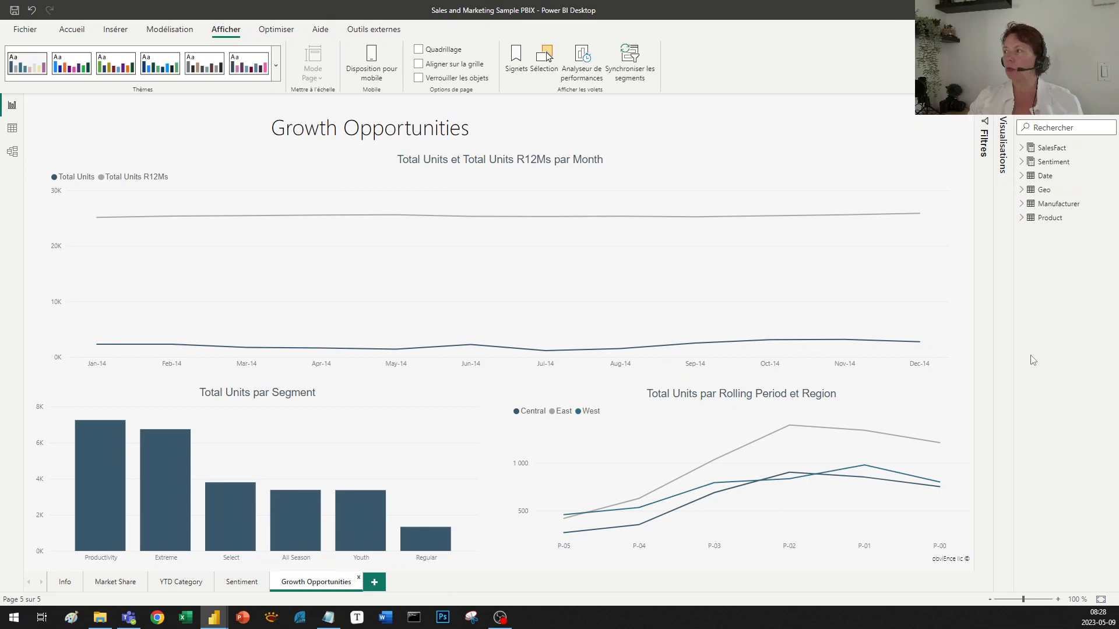
- Examine the X-axis values and title formatting options of the Total Units et Total Units R12Ms par Month line chart
{"action": "left_click", "coordinate": [1003, 105]}
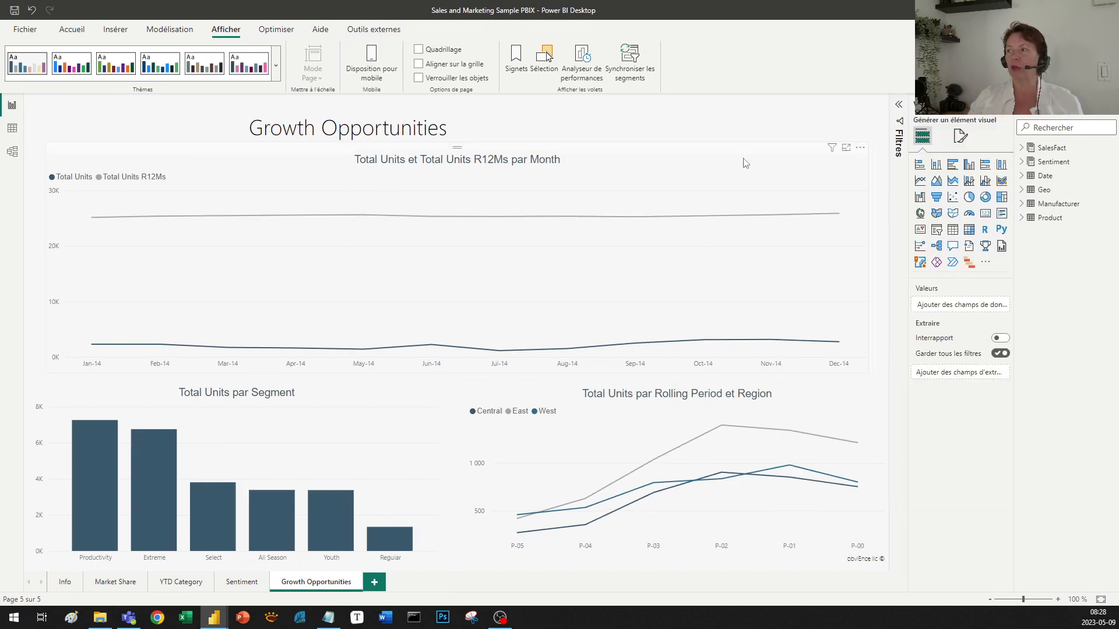
{"action": "left_click", "coordinate": [749, 176]}
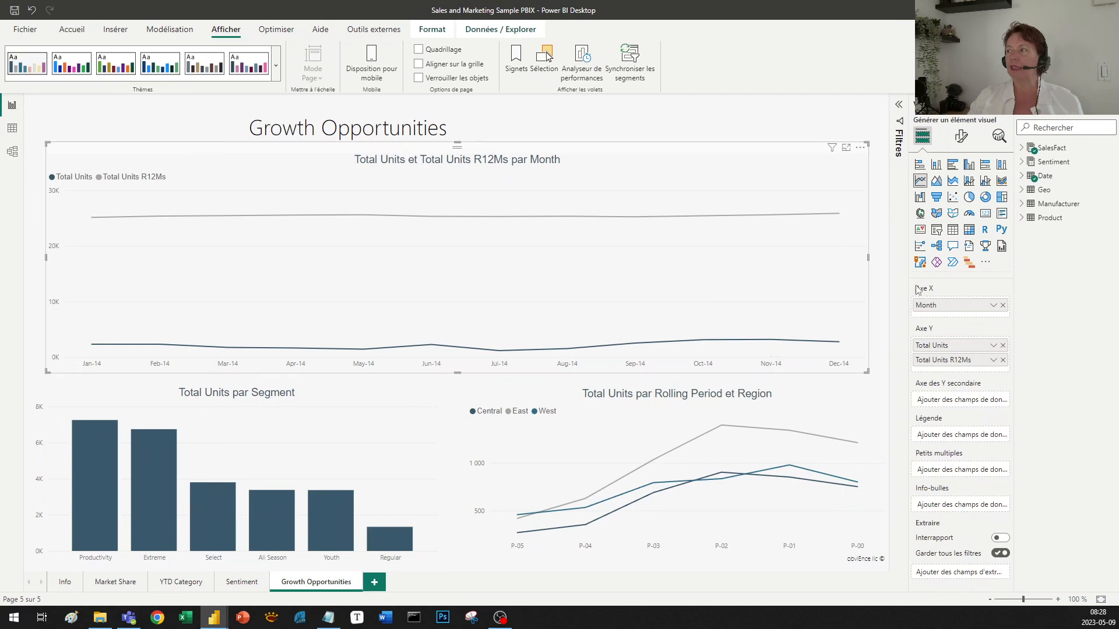
{"action": "left_click", "coordinate": [961, 136]}
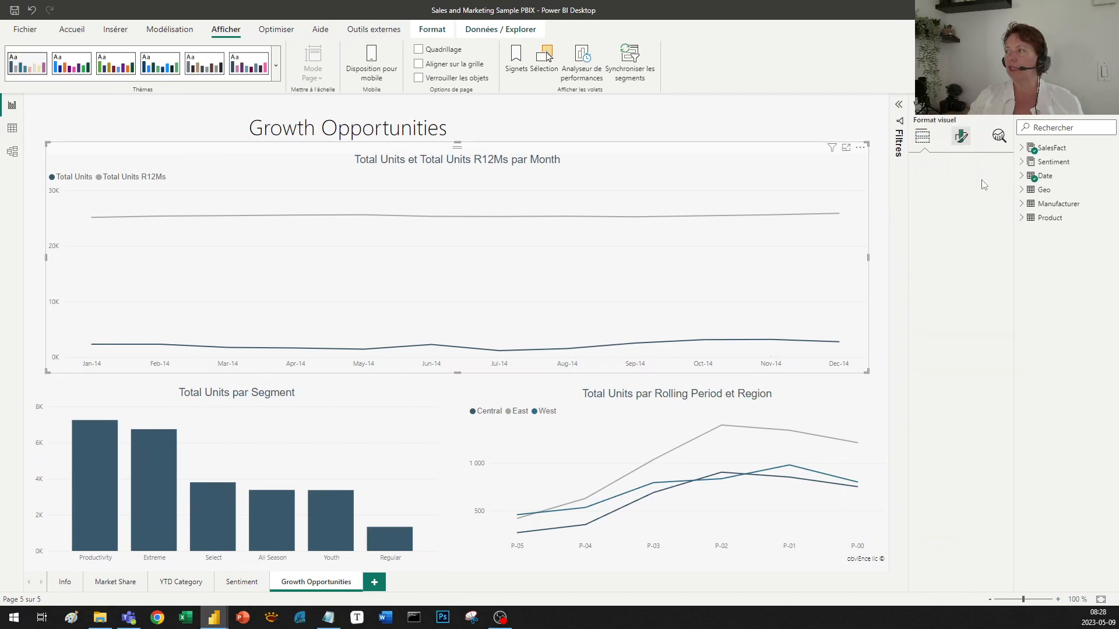
{"action": "left_click", "coordinate": [930, 216]}
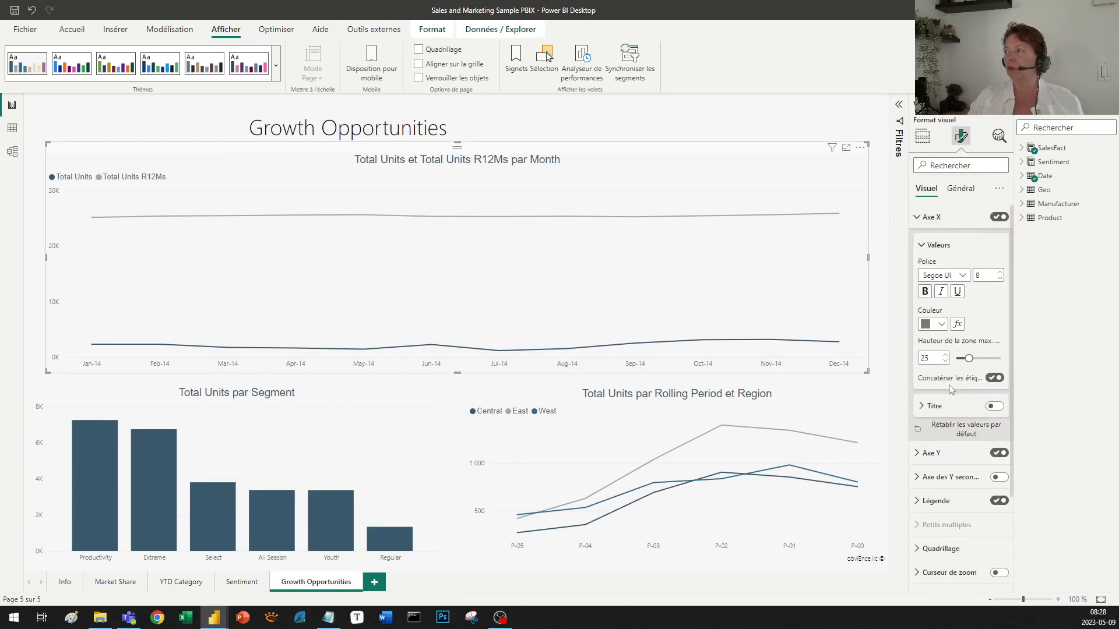
{"action": "left_click", "coordinate": [942, 405]}
{"action": "left_click", "coordinate": [943, 406]}
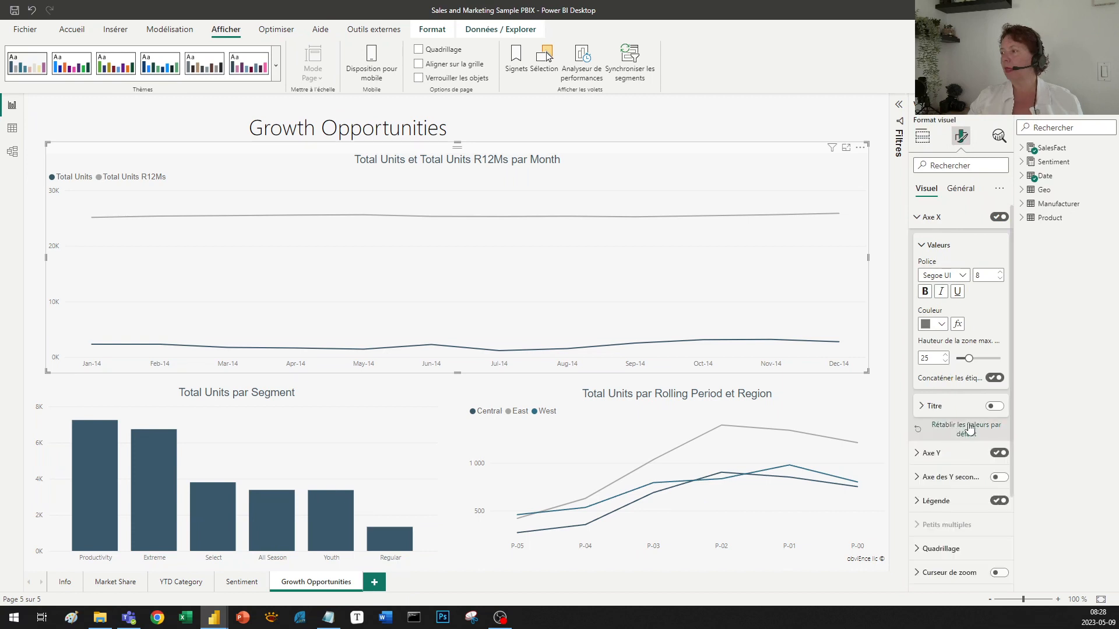